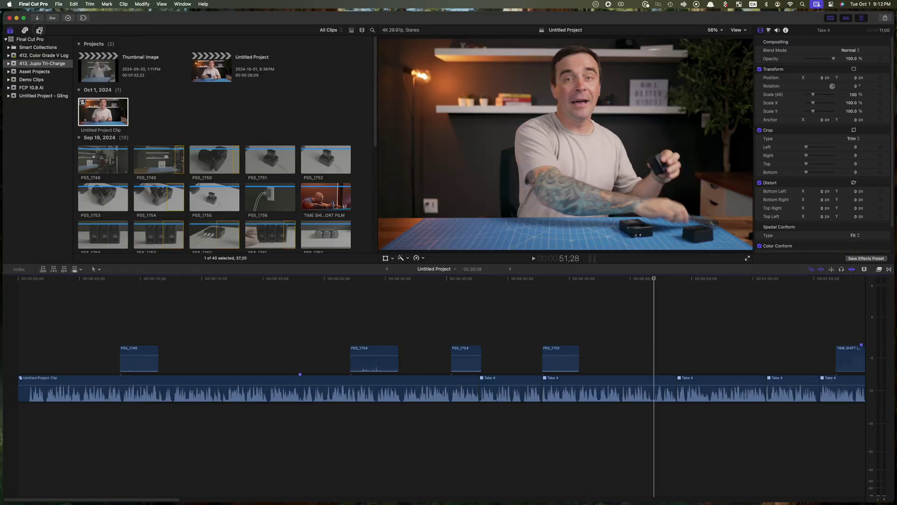
# - Browse the Titles, Effects and Transitions browsers, then return to the library's projects and clips
pyautogui.click(40, 30)
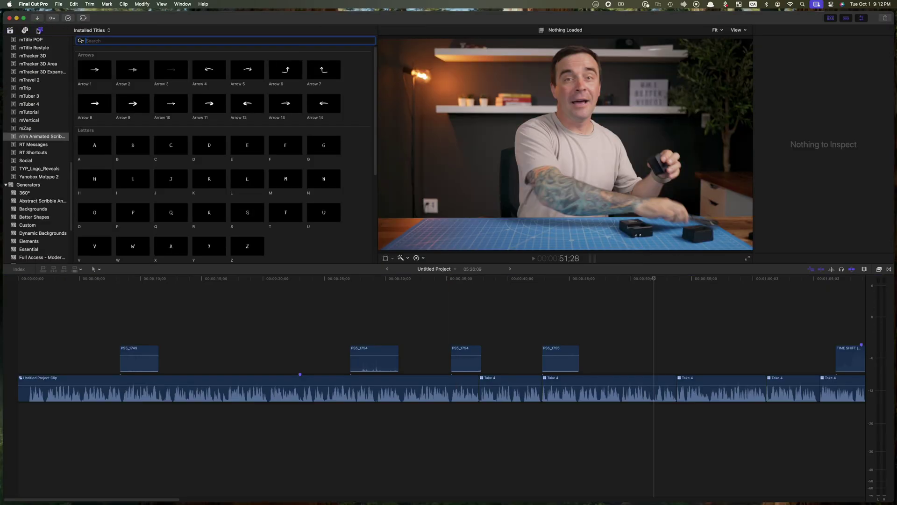
pyautogui.click(879, 269)
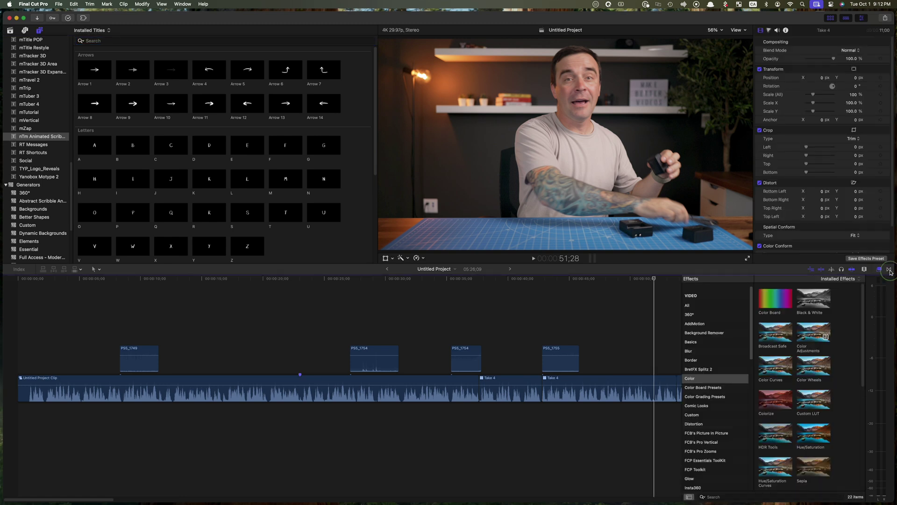
pyautogui.click(889, 270)
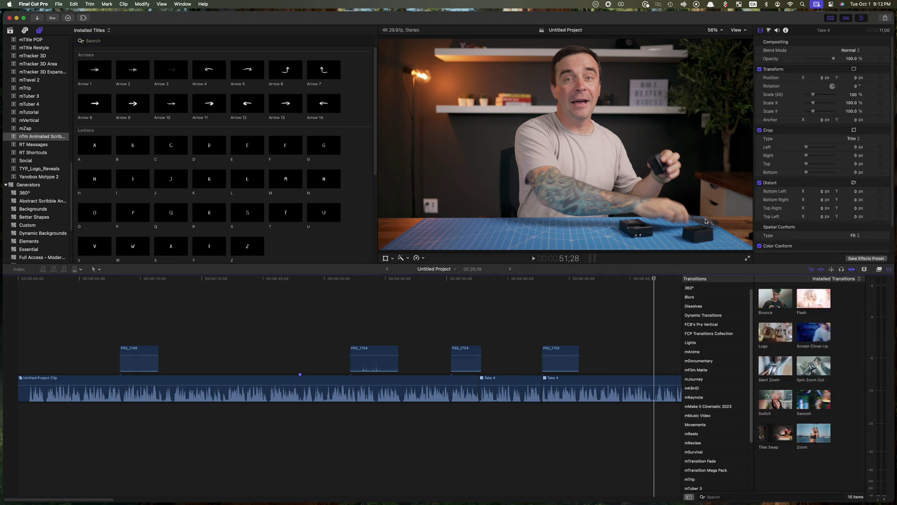
pyautogui.click(10, 30)
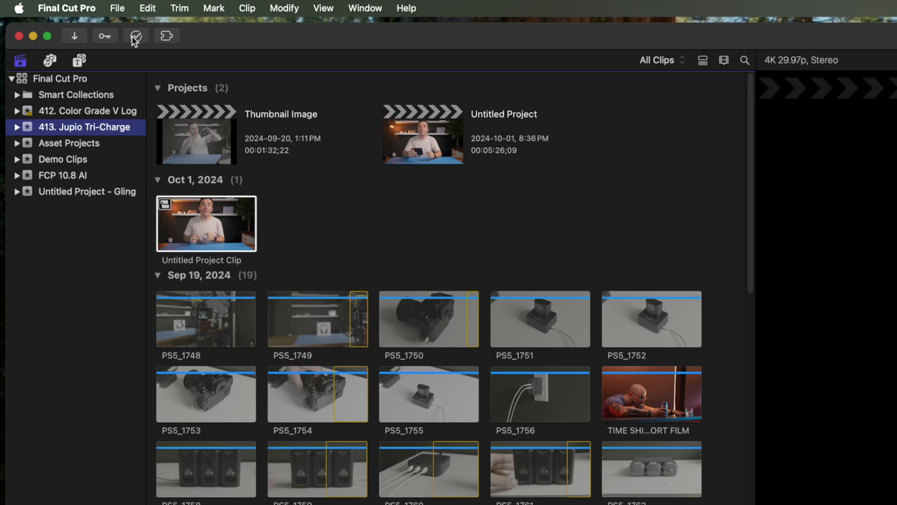
# - Launch mExtension and tile it as a narrow left column beside a widened Final Cut Pro
pyautogui.click(166, 36)
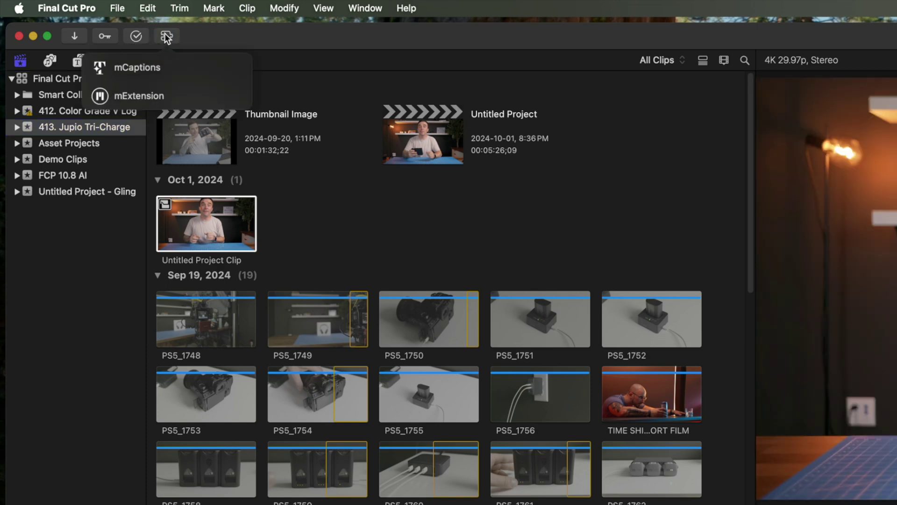
pyautogui.click(162, 96)
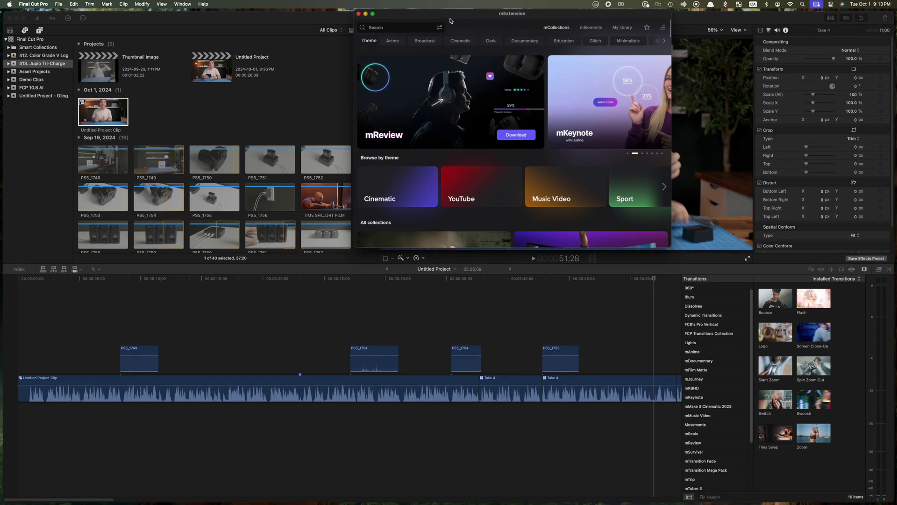
pyautogui.moveTo(450, 20); pyautogui.dragTo(2, 254)
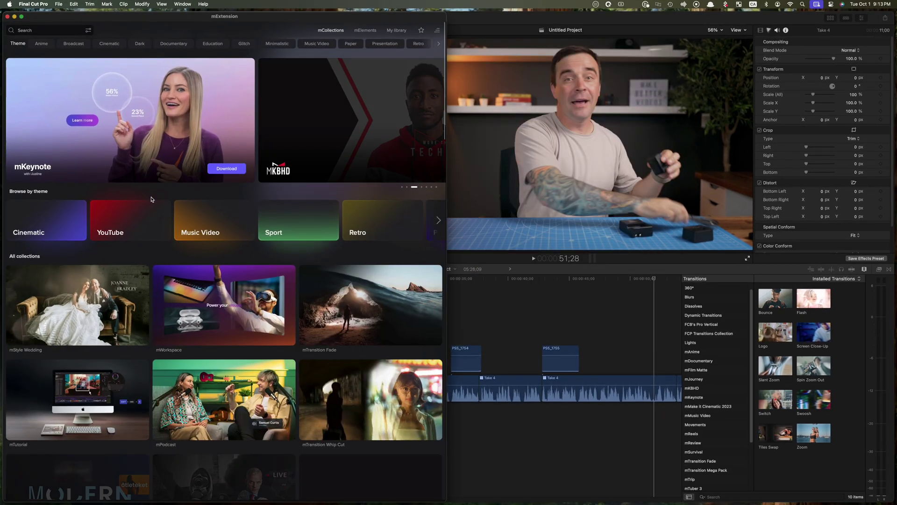
pyautogui.moveTo(487, 15); pyautogui.dragTo(895, 21)
pyautogui.moveTo(446, 137); pyautogui.dragTo(132, 137)
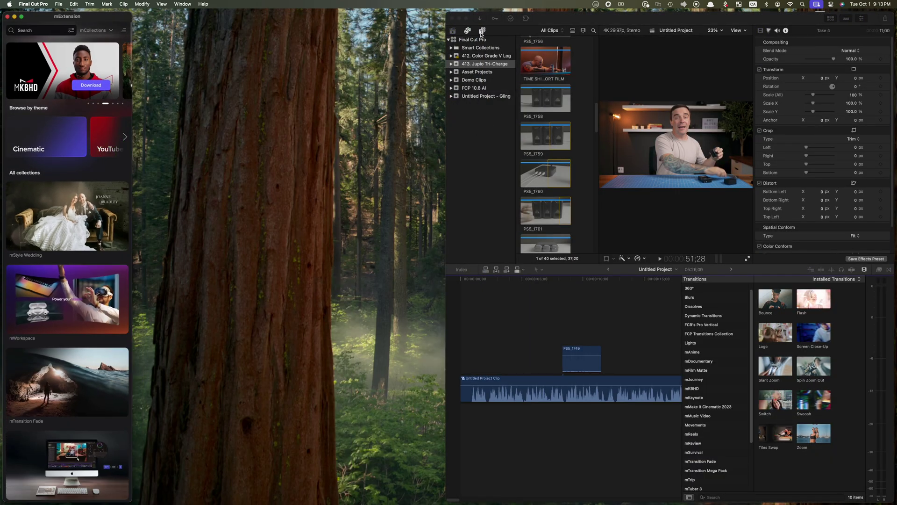
pyautogui.moveTo(445, 47); pyautogui.dragTo(132, 47)
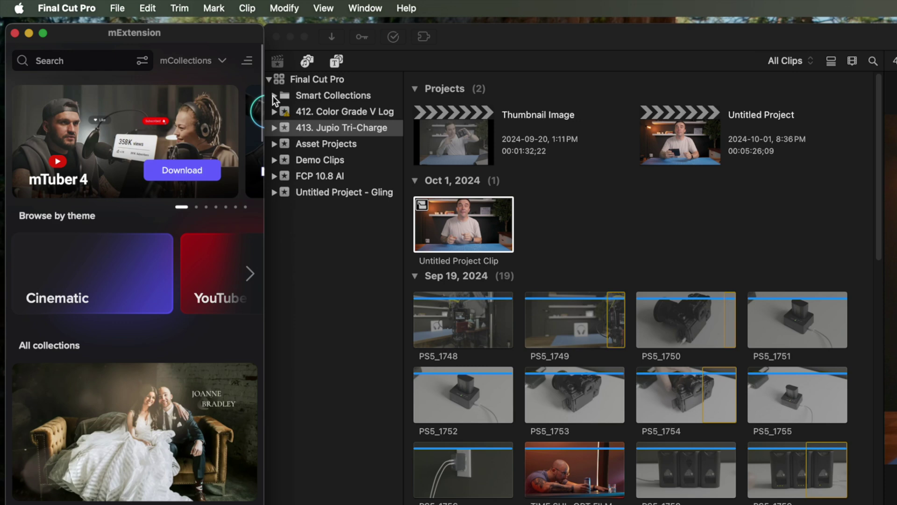
# - Open the mTuber 4 collection, show all Social Media titles and download the Subscribed button
pyautogui.click(177, 206)
pyautogui.click(95, 133)
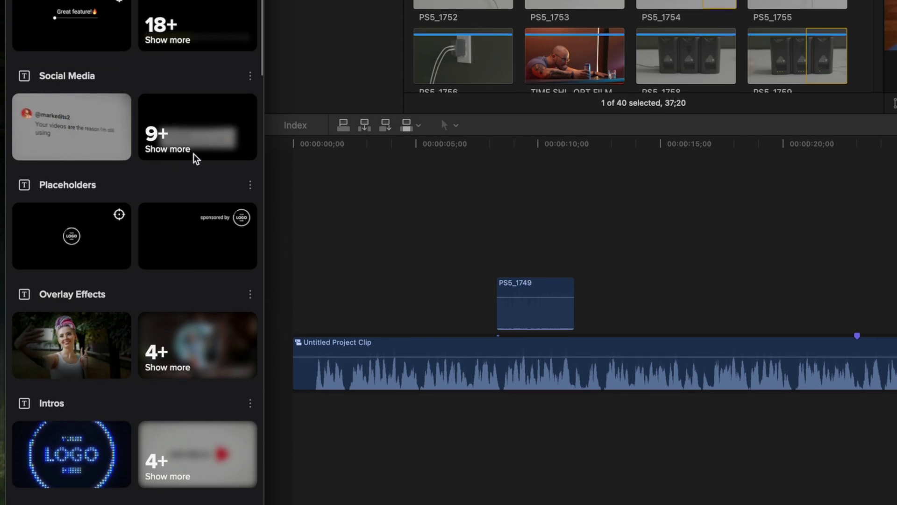
pyautogui.click(195, 140)
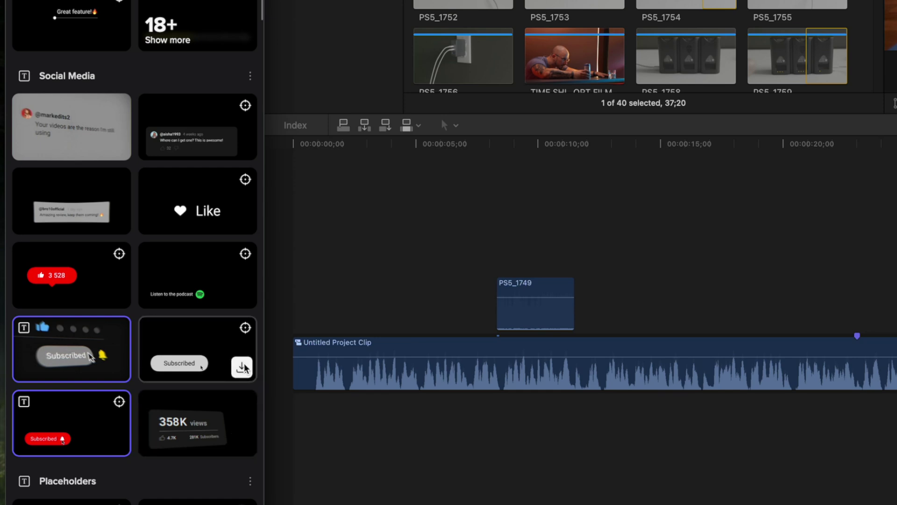
pyautogui.click(241, 367)
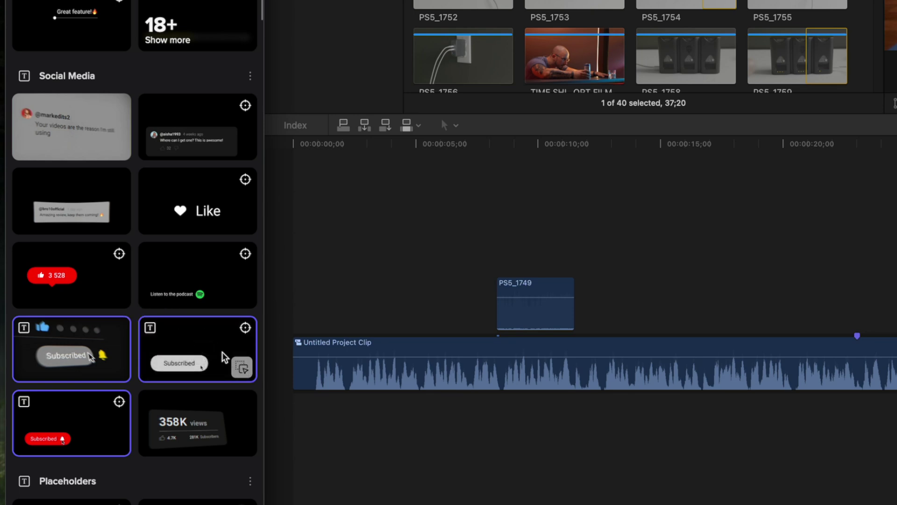
# - Place the Subscribe Button title on the timeline and reposition it within the frame
pyautogui.moveTo(196, 344); pyautogui.dragTo(365, 324)
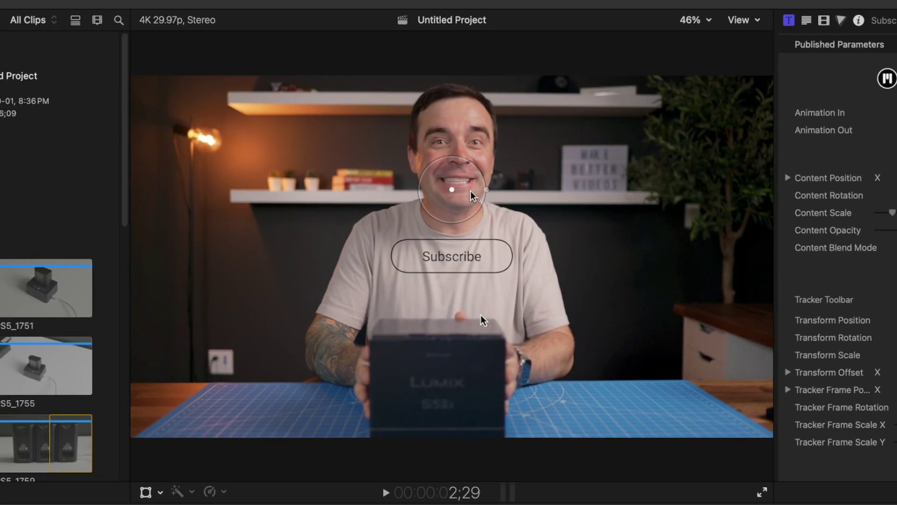
pyautogui.moveTo(481, 315); pyautogui.dragTo(695, 336)
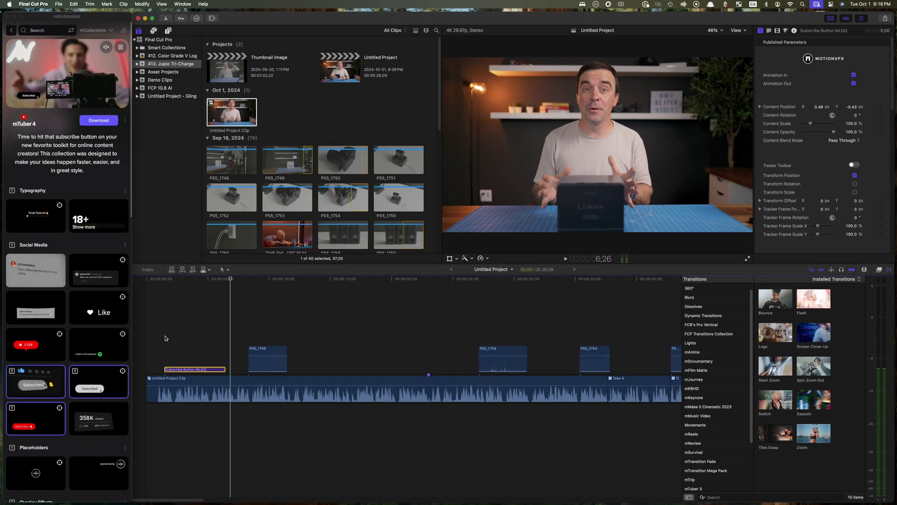
pyautogui.click(261, 332)
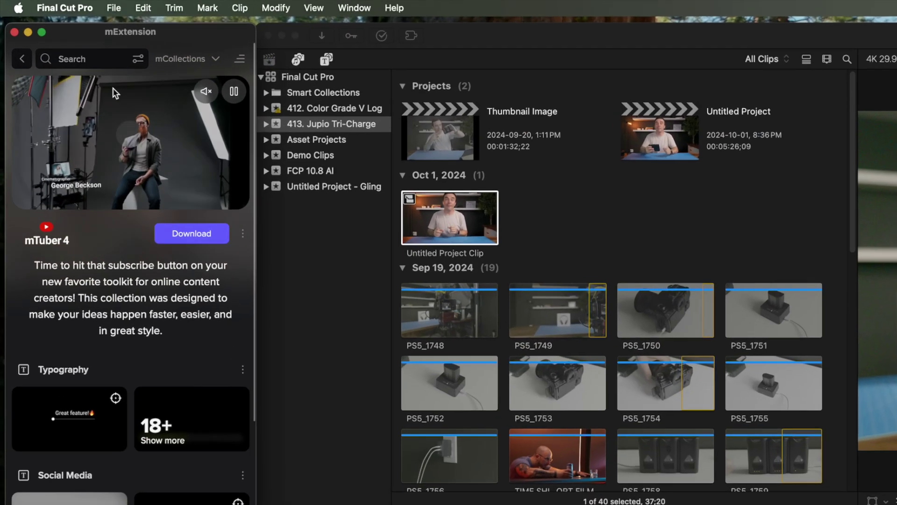
# - Search mExtension for 'circle' and expand the Add-ons results grid twice
pyautogui.click(47, 32)
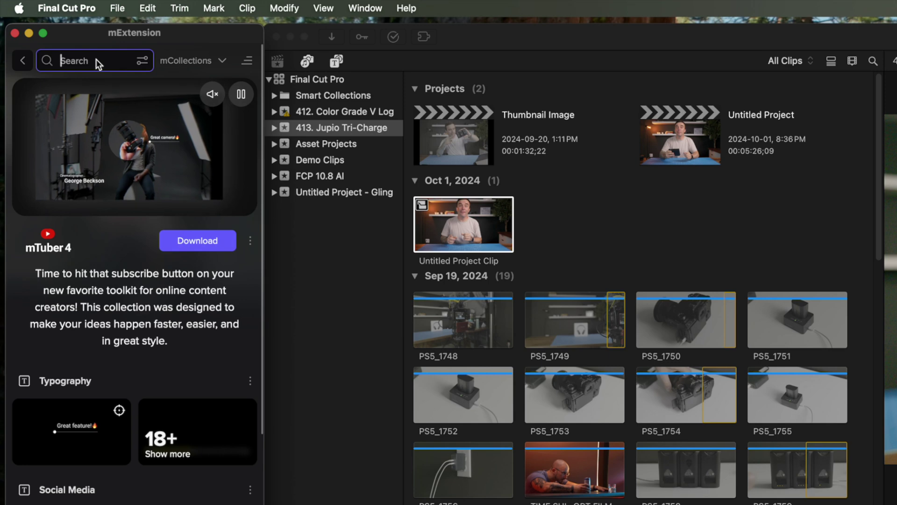
pyautogui.write('circle')
pyautogui.press('Return')
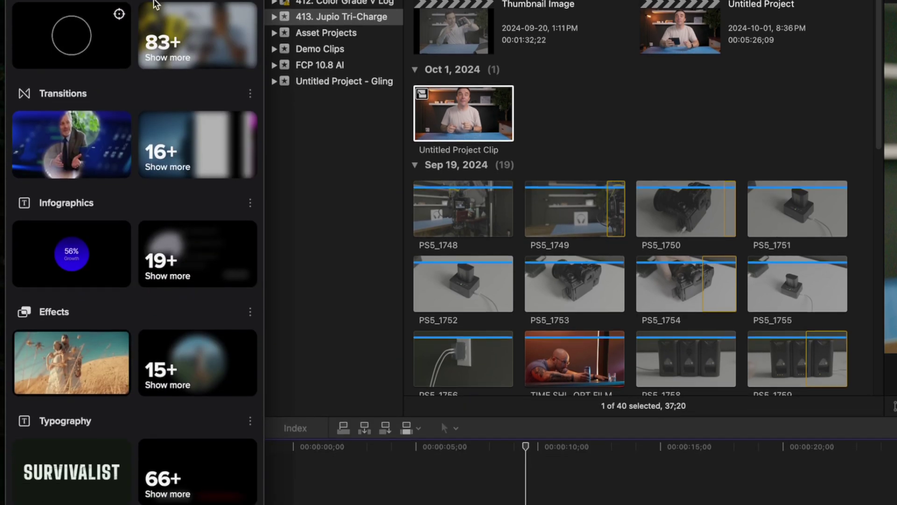
pyautogui.click(166, 45)
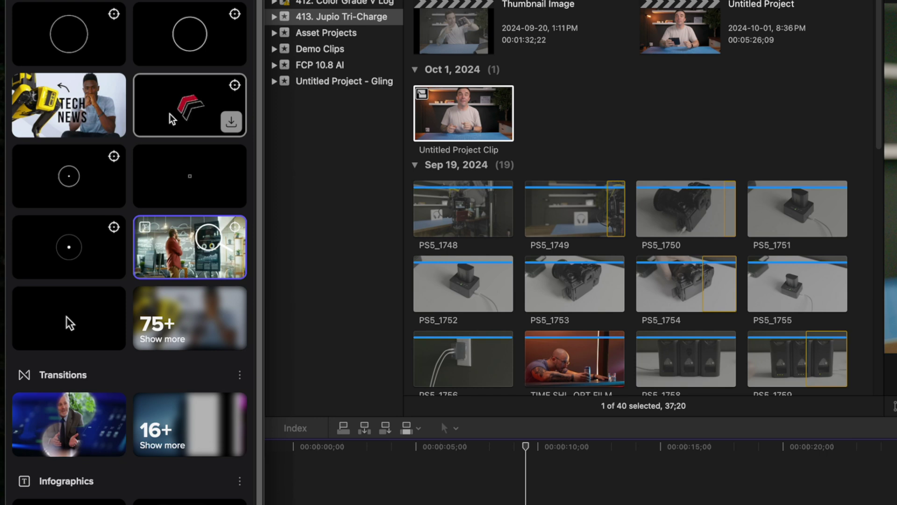
pyautogui.click(180, 324)
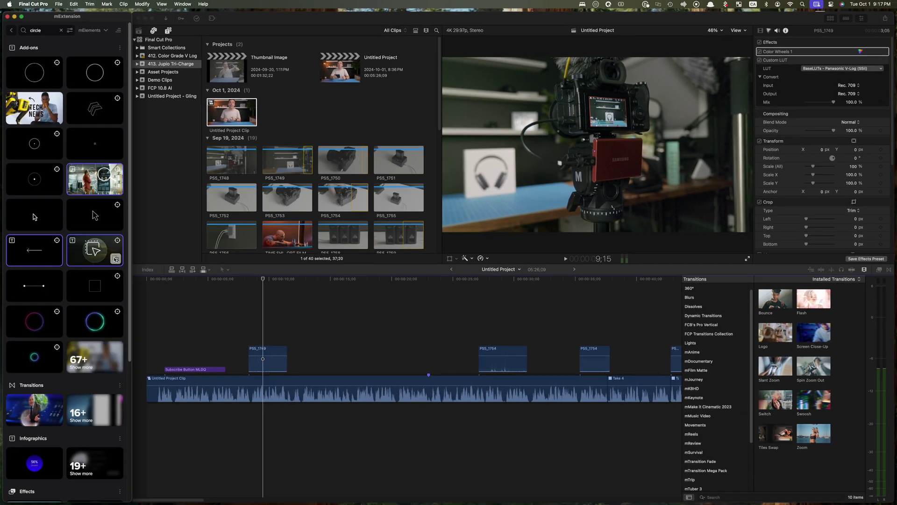
# - Place the Highlight Area Circle above PS5_1749 and trim its end to 3;05
pyautogui.moveTo(87, 247); pyautogui.dragTo(288, 342)
pyautogui.hotkey('alt', ']')
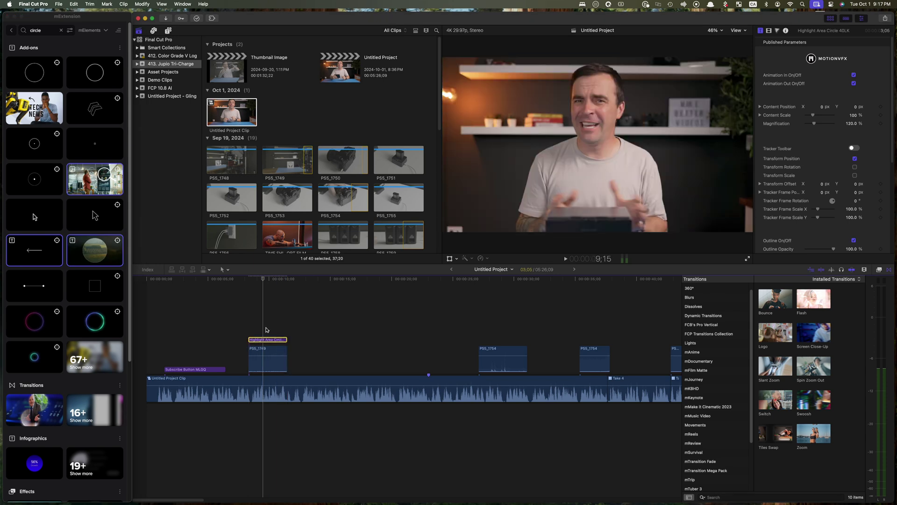
pyautogui.click(266, 339)
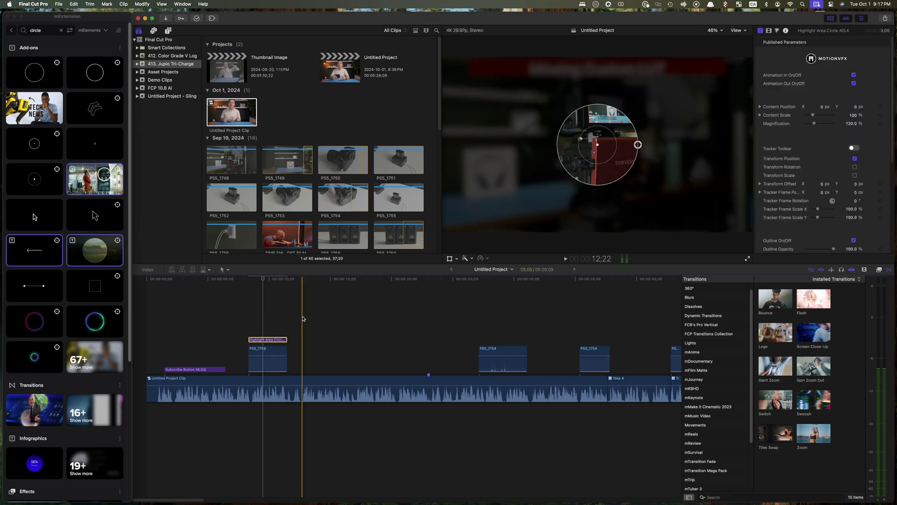
# - Move and enlarge the highlight circle over the red device, then preview playback
pyautogui.moveTo(598, 146); pyautogui.dragTo(618, 162)
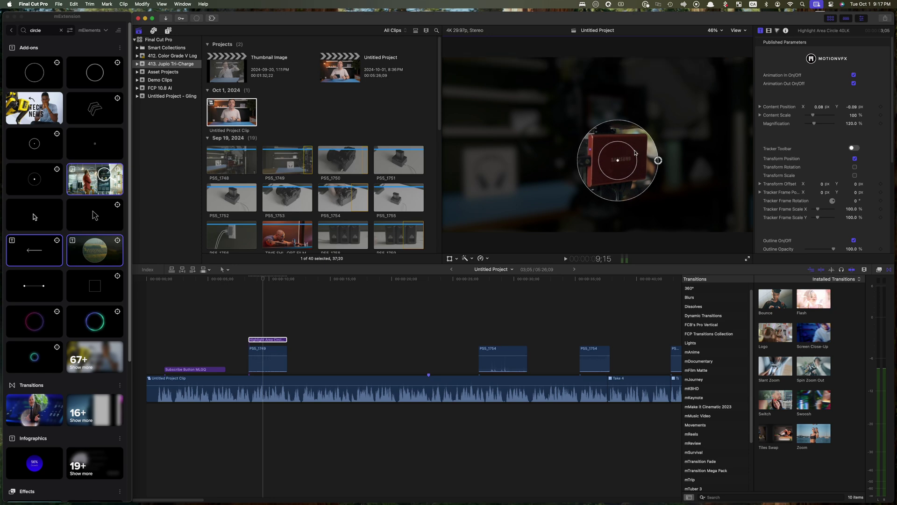
pyautogui.moveTo(658, 161); pyautogui.dragTo(666, 160)
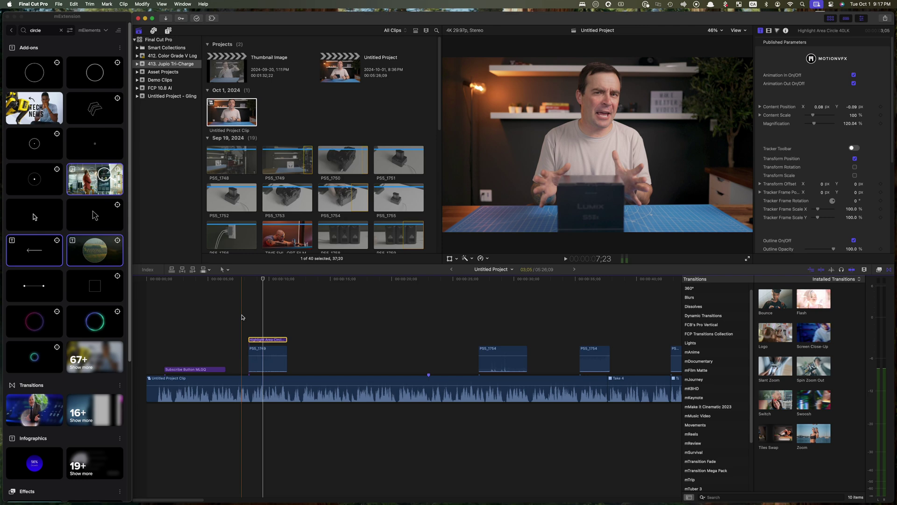
pyautogui.press('space')
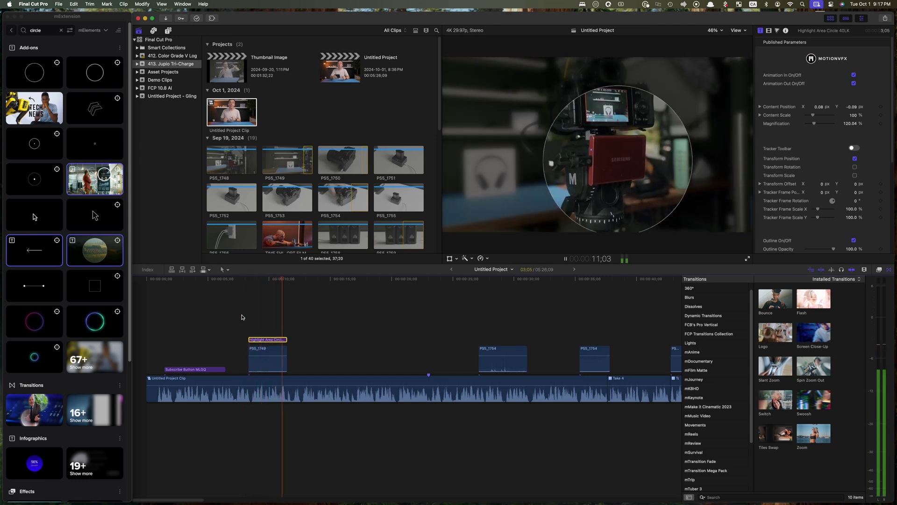
pyautogui.press('space')
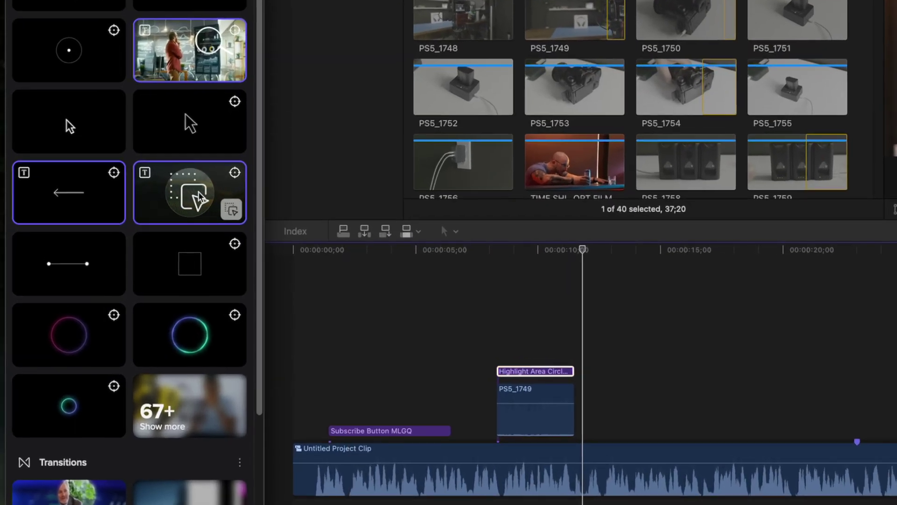
# - Add the highlight circle add-on to a newly created 'YouTube' collection
pyautogui.rightClick(100, 251)
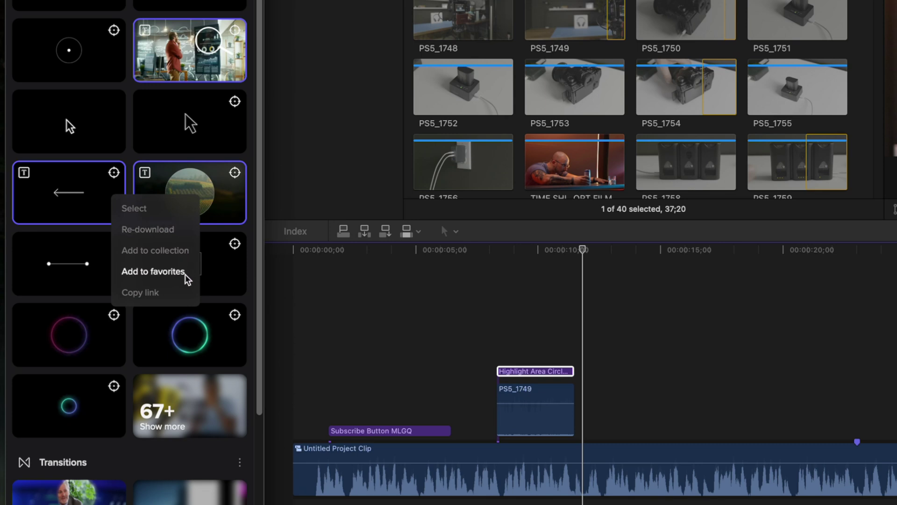
pyautogui.click(177, 251)
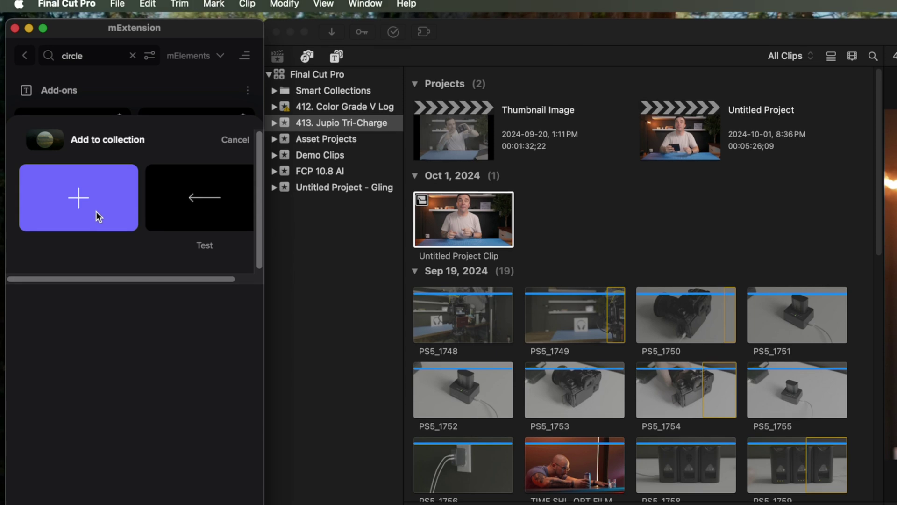
pyautogui.click(89, 212)
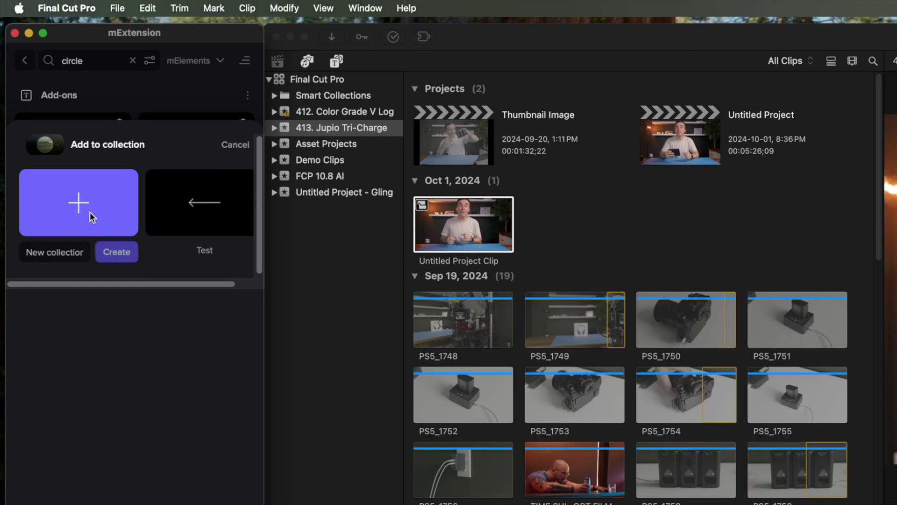
pyautogui.write('YouTube')
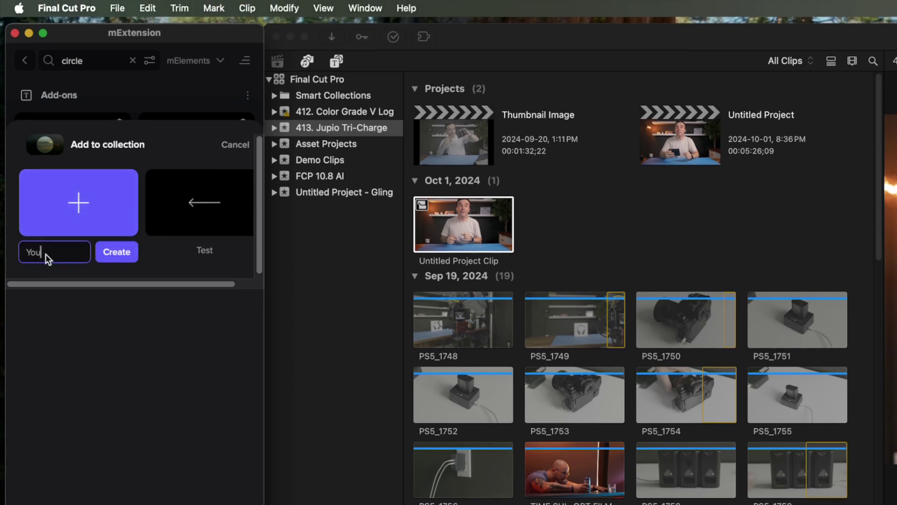
pyautogui.click(116, 253)
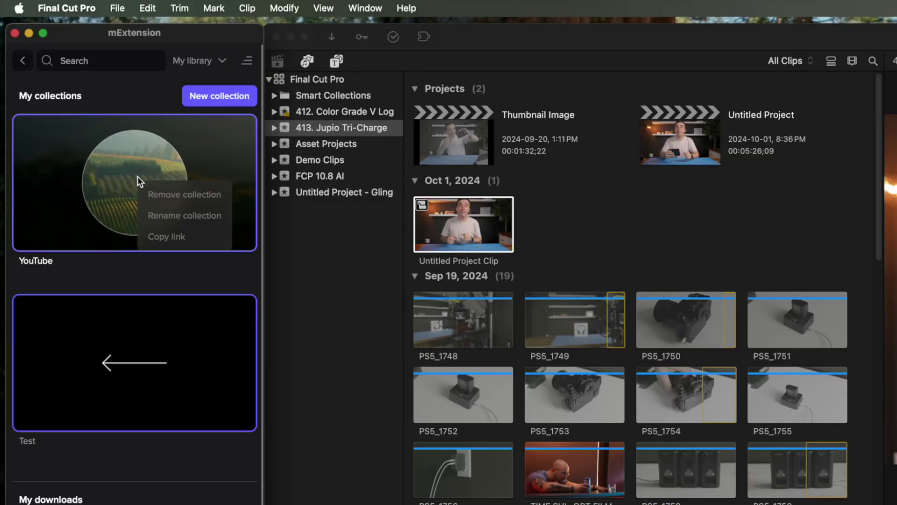
pyautogui.click(190, 239)
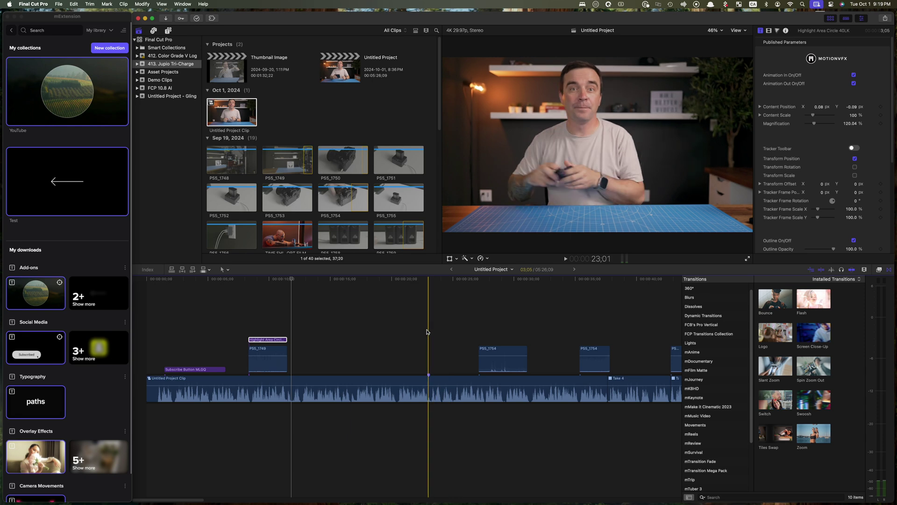
pyautogui.click(427, 331)
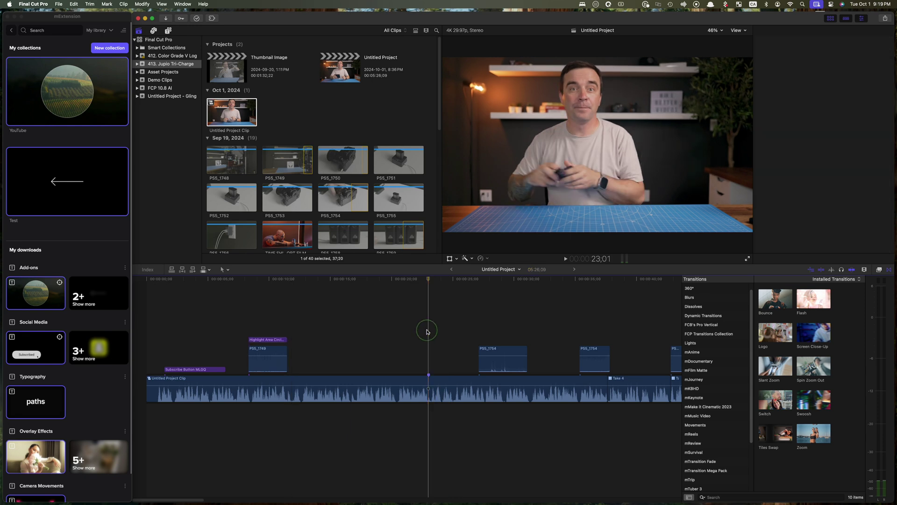
# - Replace the circle search with 'zoom' and expand the Overlay Effects results
pyautogui.click(10, 31)
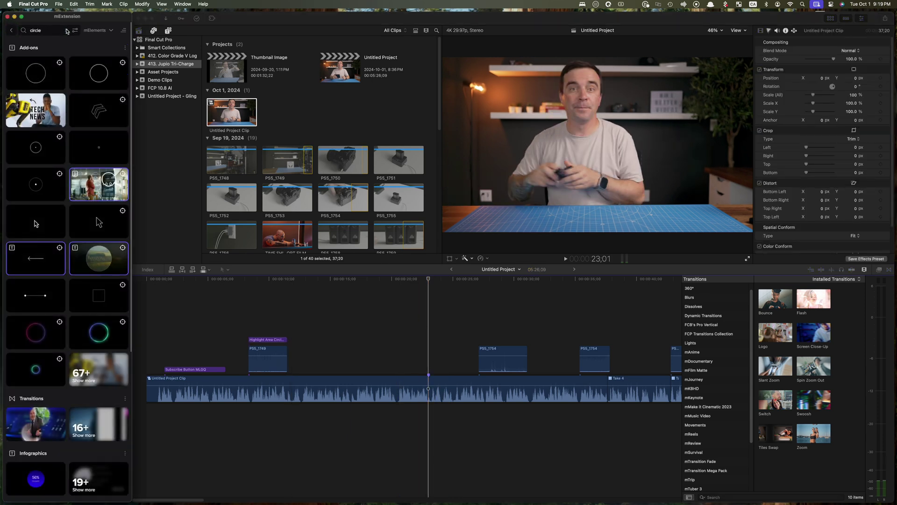
pyautogui.click(66, 30)
pyautogui.write('zoom')
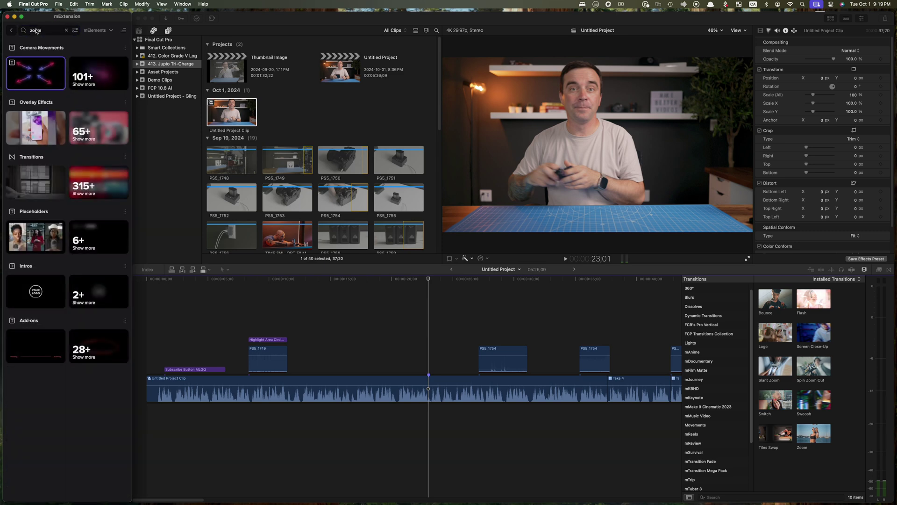
pyautogui.click(107, 137)
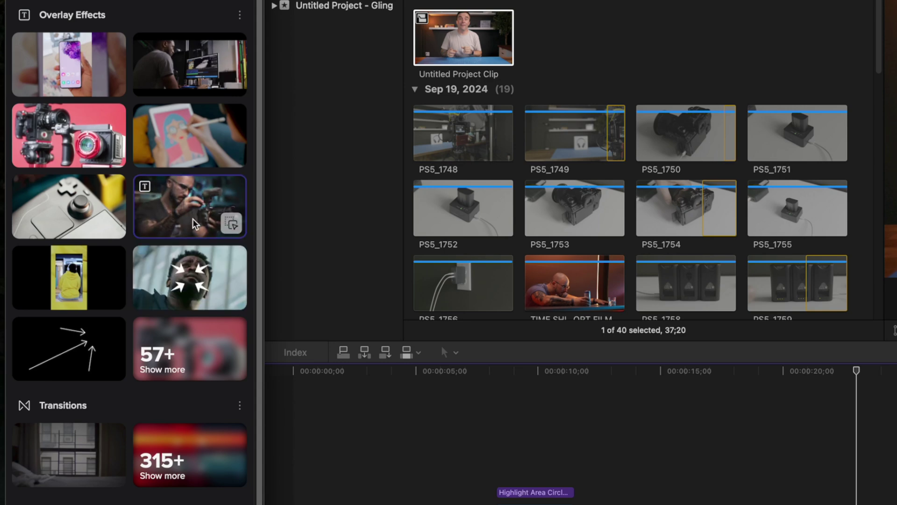
# - Drop Zoom D64P at the playhead, trim it to 3;07, and preview playback
pyautogui.moveTo(200, 221); pyautogui.dragTo(864, 504)
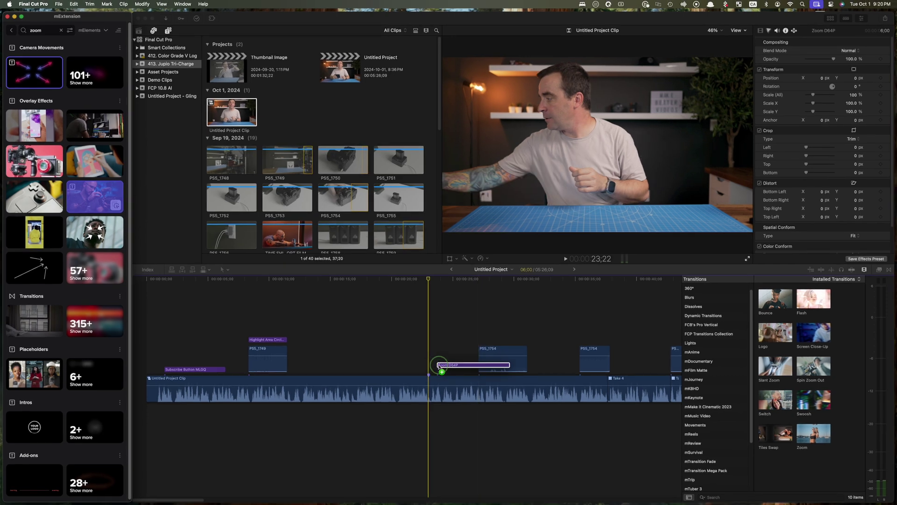
pyautogui.moveTo(431, 364); pyautogui.dragTo(432, 368)
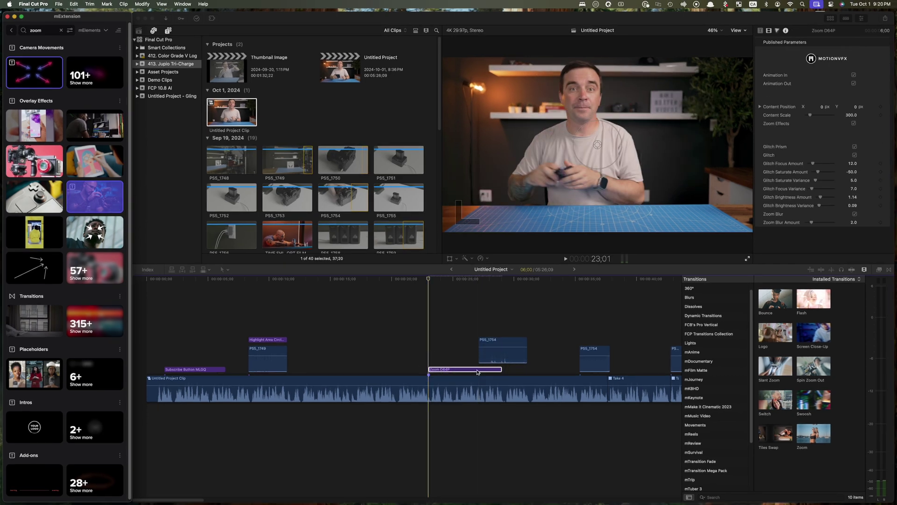
pyautogui.click(477, 371)
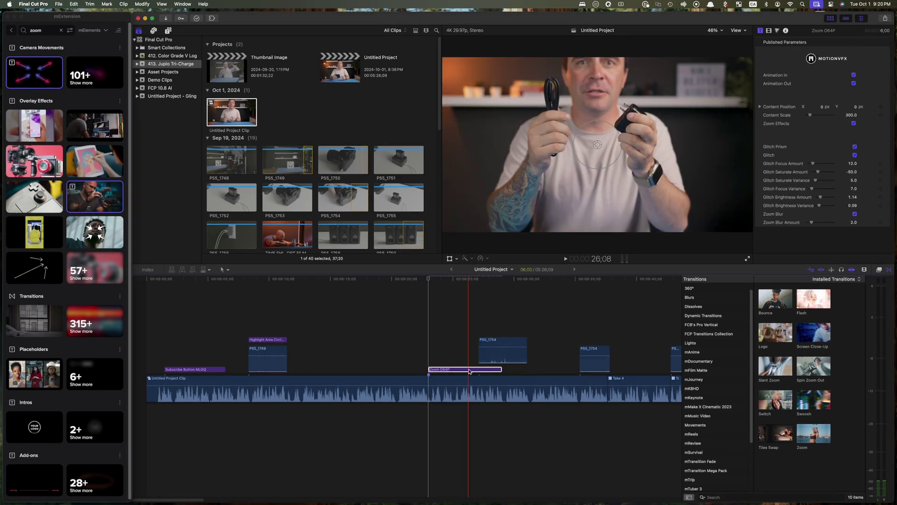
pyautogui.moveTo(502, 369); pyautogui.dragTo(467, 369)
pyautogui.press('space')
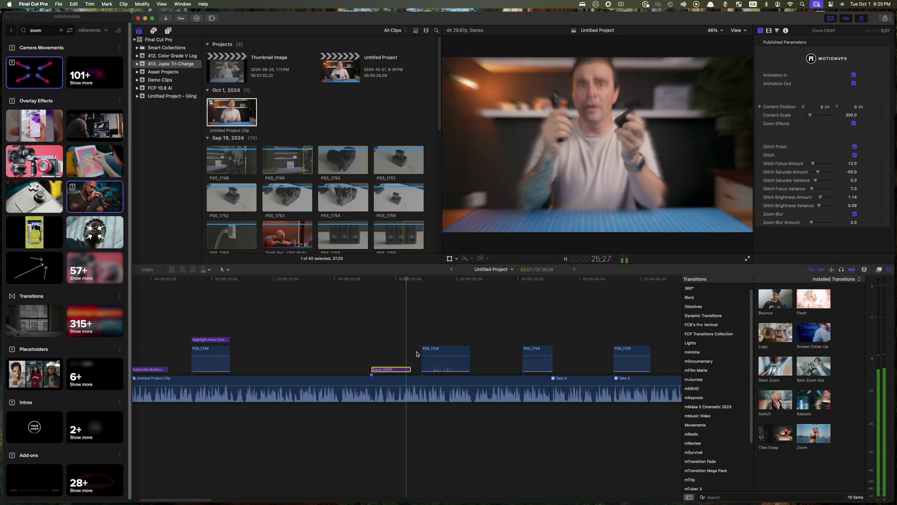
pyautogui.press('space')
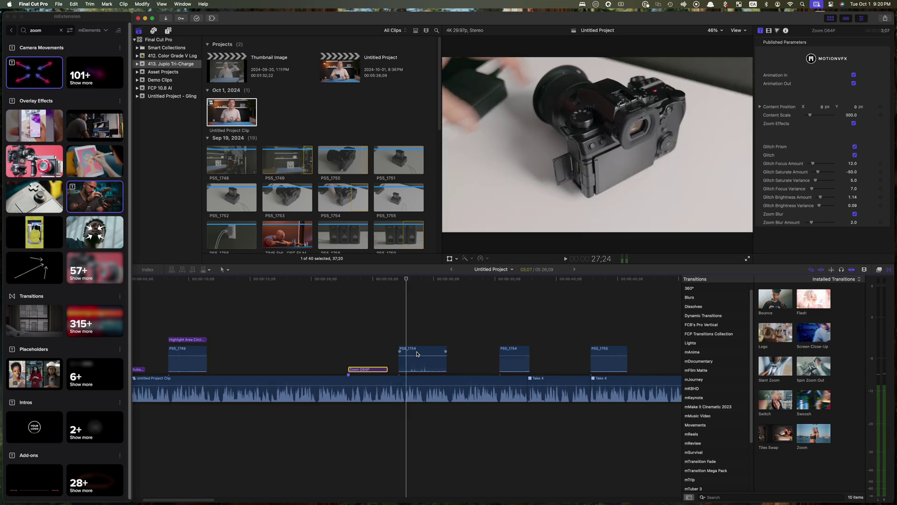
pyautogui.hscroll(10, 418, 354)
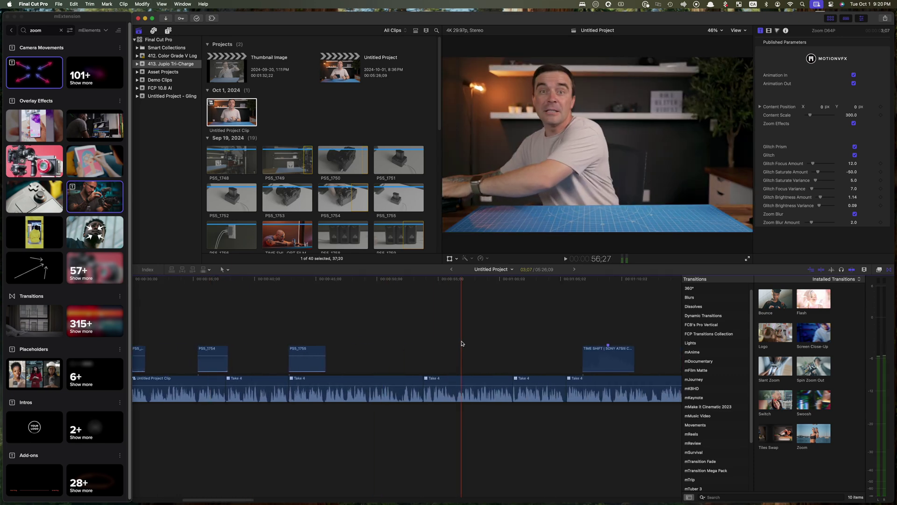
# - Move the playhead to 51;25, clear the zoom search, and filter mElements to Typography
pyautogui.click(399, 346)
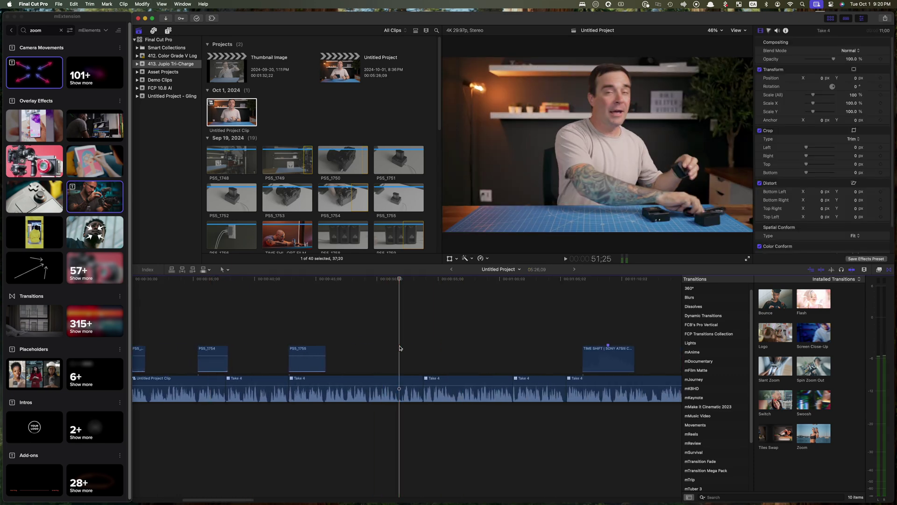
pyautogui.click(90, 57)
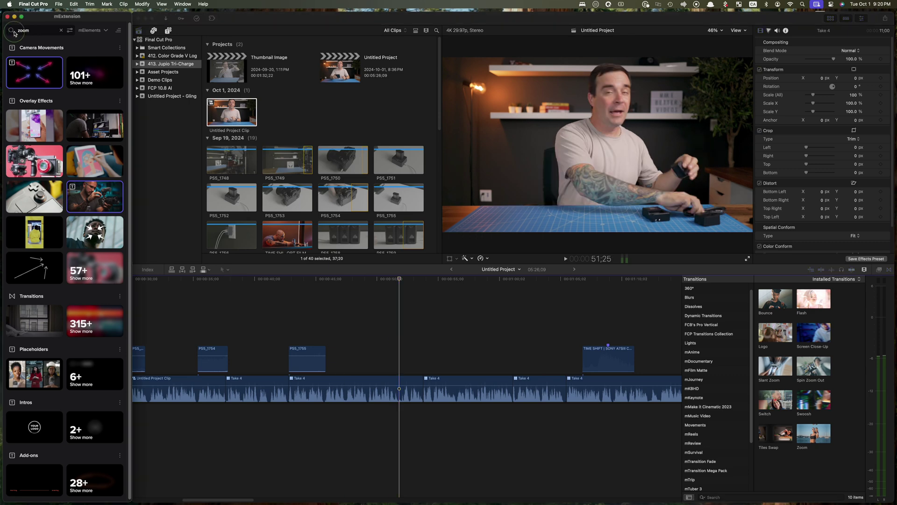
pyautogui.click(61, 31)
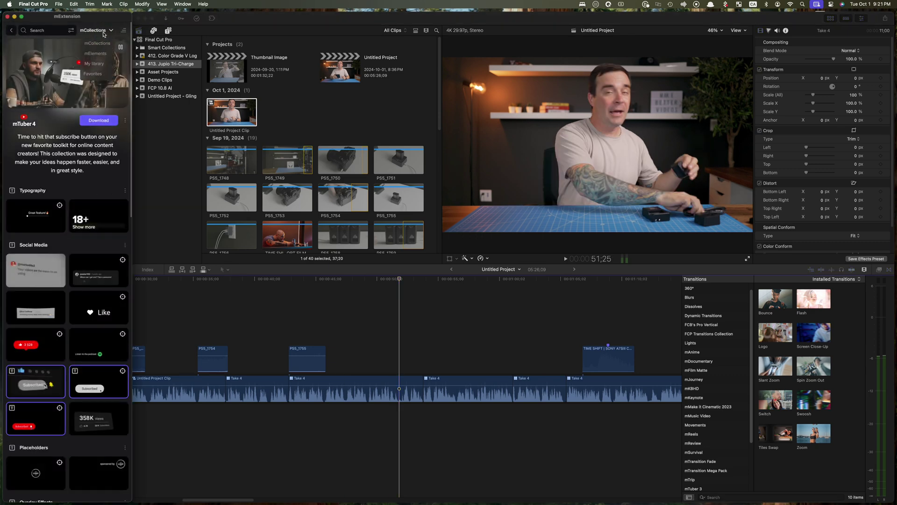
pyautogui.click(96, 53)
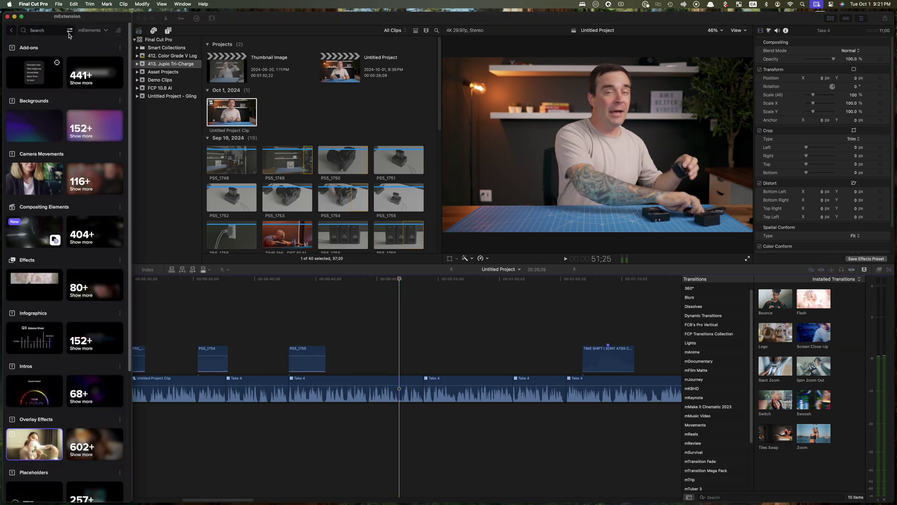
pyautogui.click(69, 32)
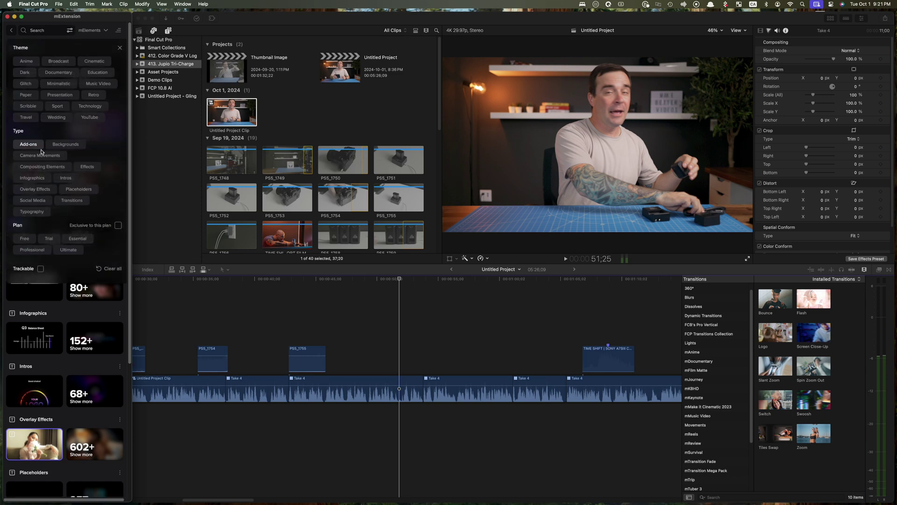
pyautogui.click(41, 213)
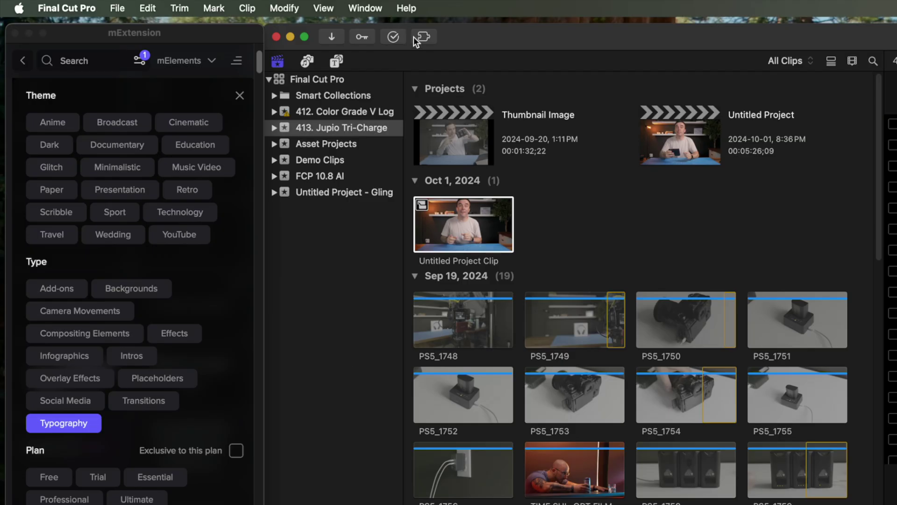
# - Launch mCaptions from the MotionVFX extensions list and pick the second Inscription caption style
pyautogui.click(425, 36)
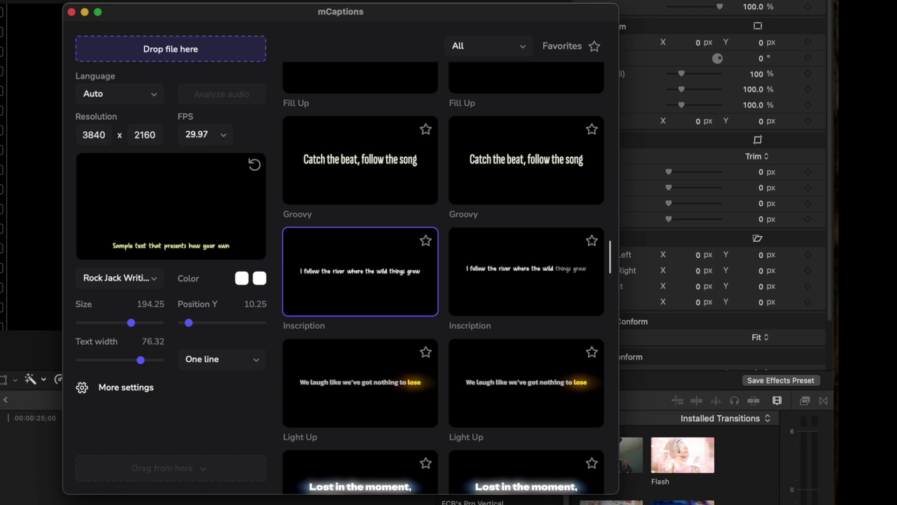
pyautogui.moveTo(330, 163)
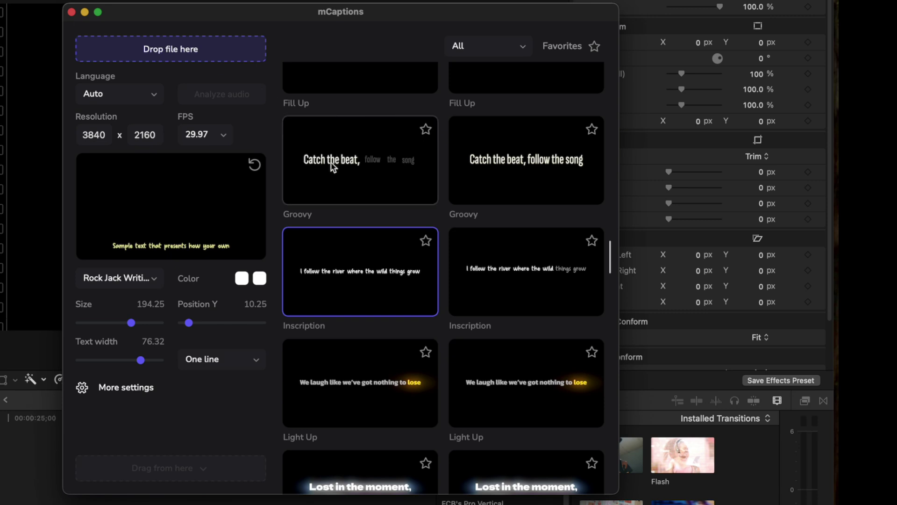
pyautogui.moveTo(486, 174)
pyautogui.moveTo(507, 282)
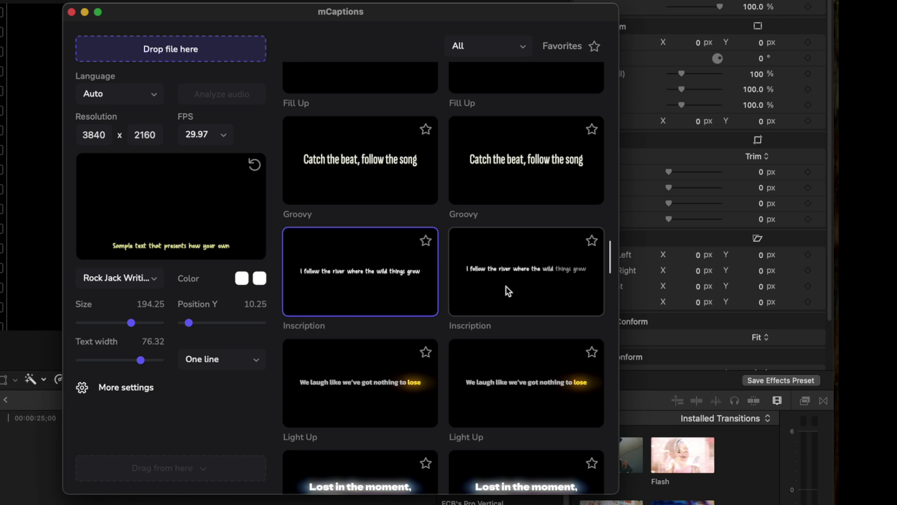
pyautogui.click(507, 289)
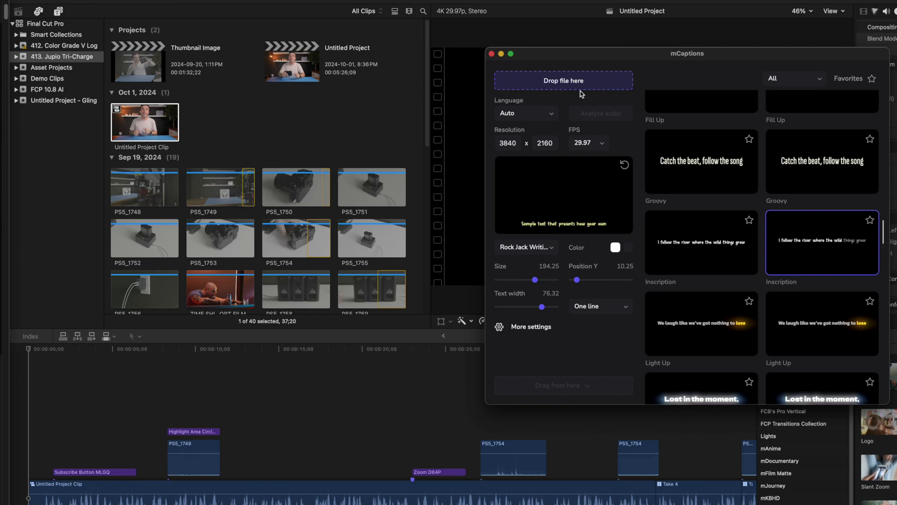
# - Drag the Untitled Project from the browser into mCaptions' drop zone
pyautogui.click(282, 77)
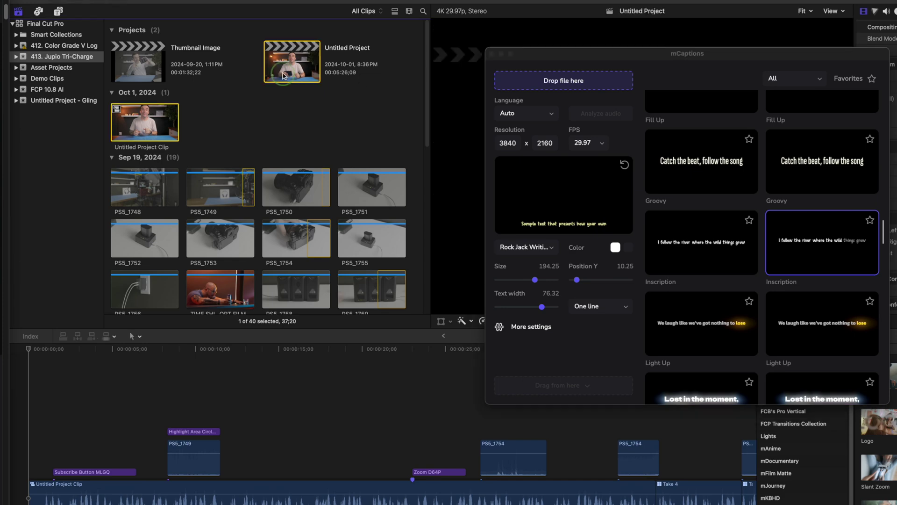
pyautogui.moveTo(283, 69); pyautogui.dragTo(552, 83)
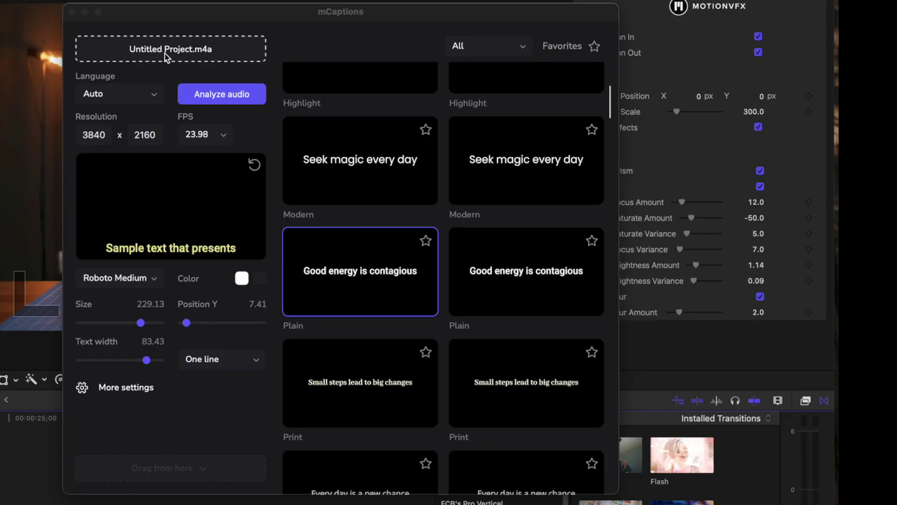
# - Set 29.97 fps, caption size 206.88, lower and narrower text, then analyze the audio
pyautogui.click(223, 137)
pyautogui.click(212, 193)
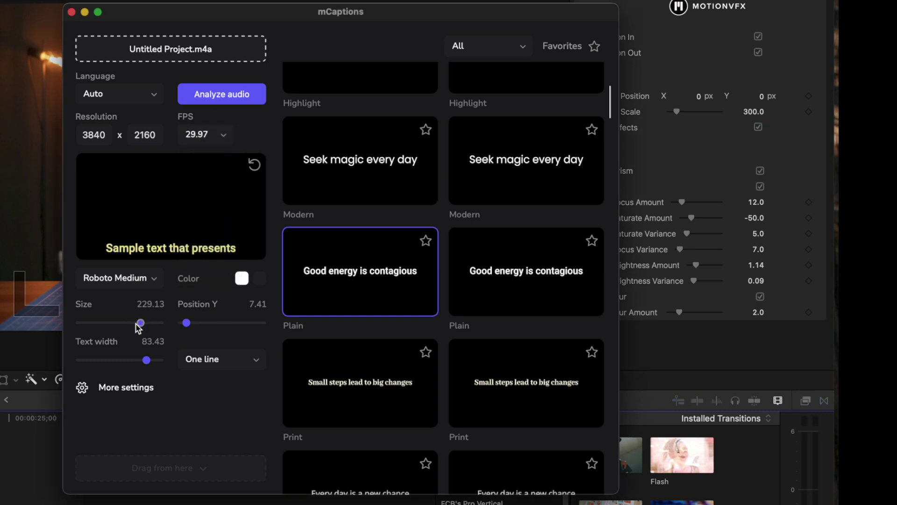
pyautogui.moveTo(141, 321); pyautogui.dragTo(185, 323)
pyautogui.moveTo(145, 359); pyautogui.dragTo(140, 362)
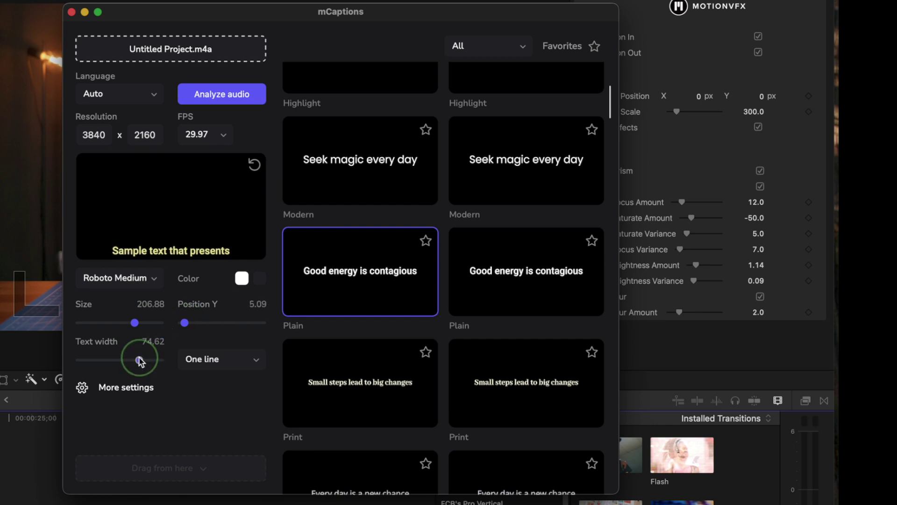
pyautogui.click(216, 95)
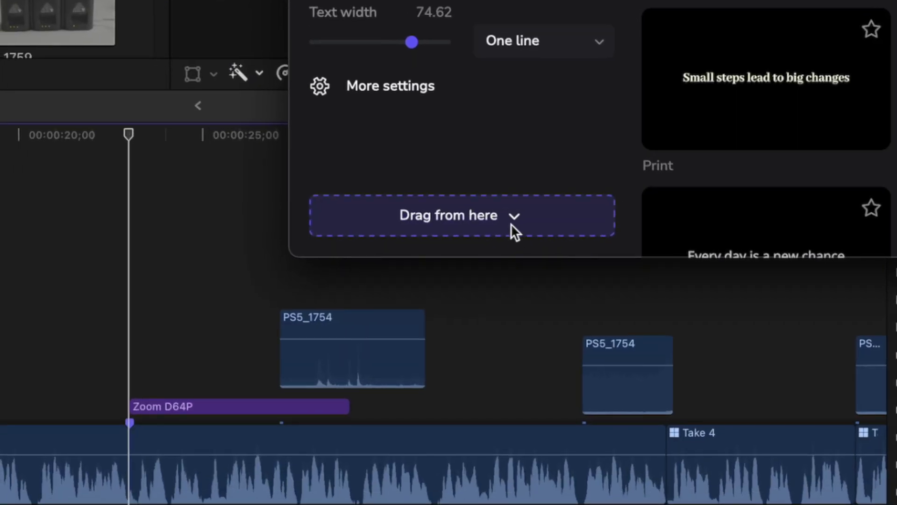
pyautogui.click(511, 224)
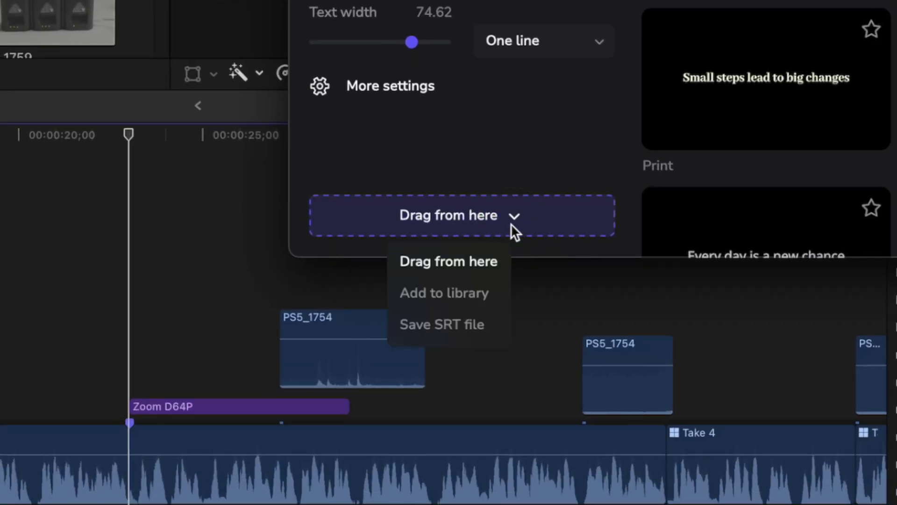
pyautogui.click(489, 293)
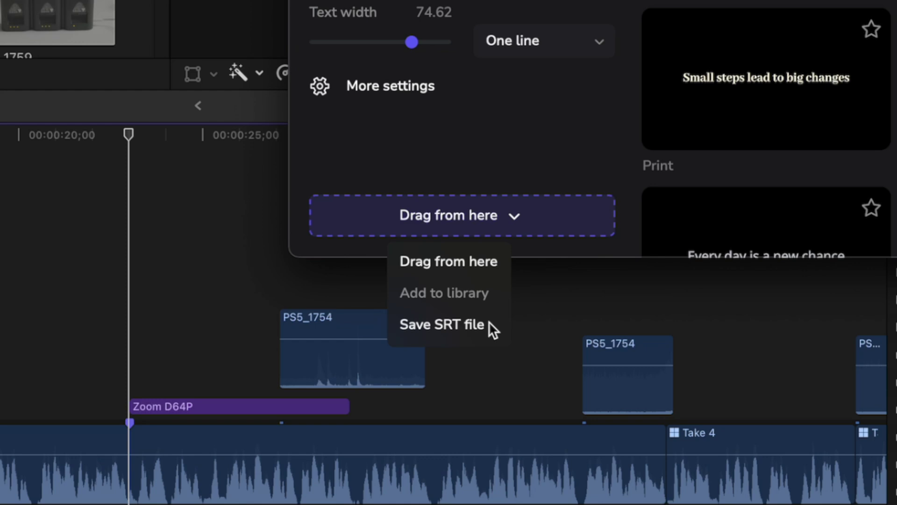
pyautogui.click(489, 321)
pyautogui.click(484, 265)
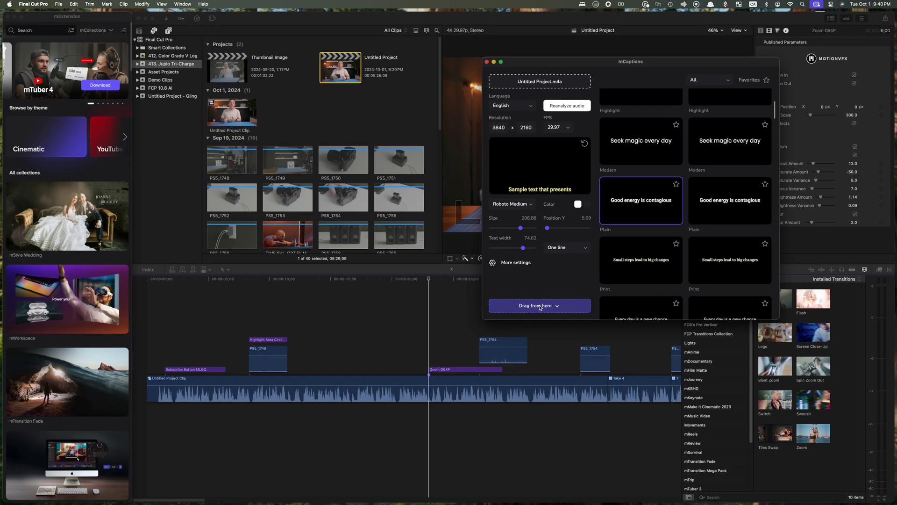
# - Drop the 163 mCaptions title clips above the main clip, close mCaptions, and select them all
pyautogui.moveTo(540, 307); pyautogui.dragTo(143, 324)
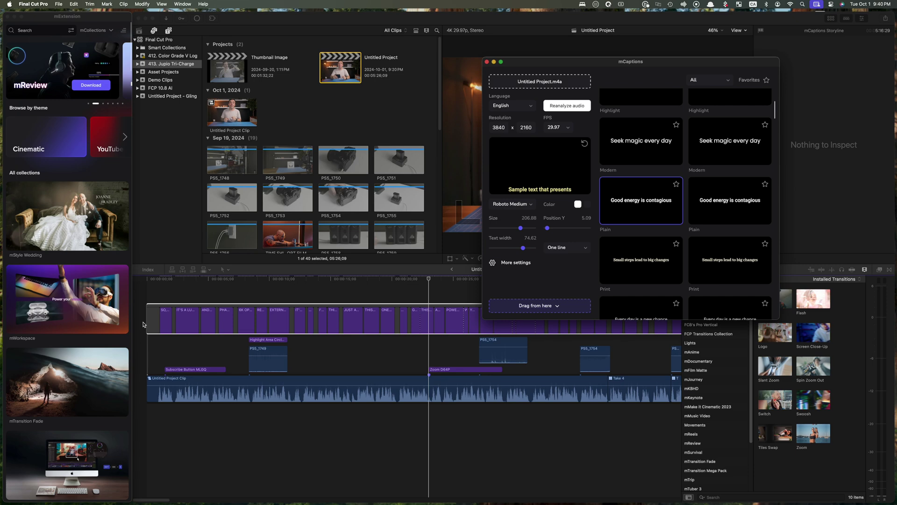
pyautogui.click(488, 61)
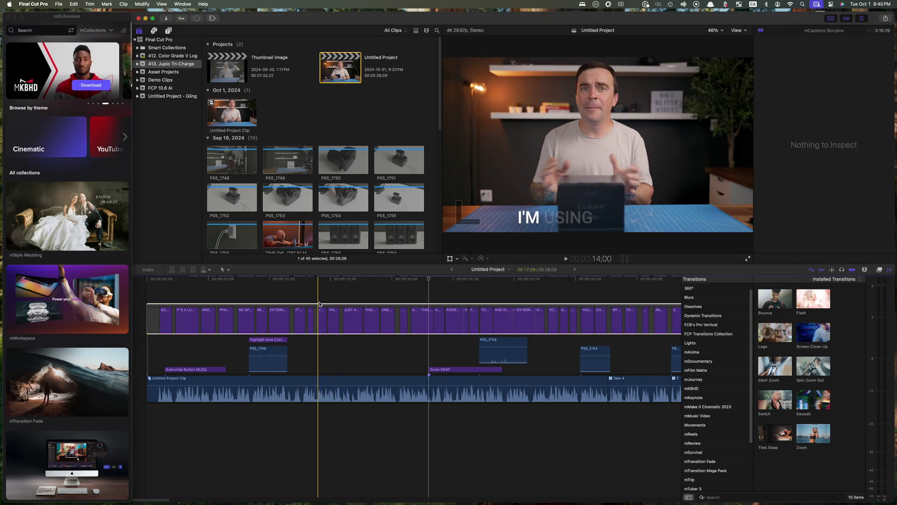
pyautogui.hotkey('shift', 'z')
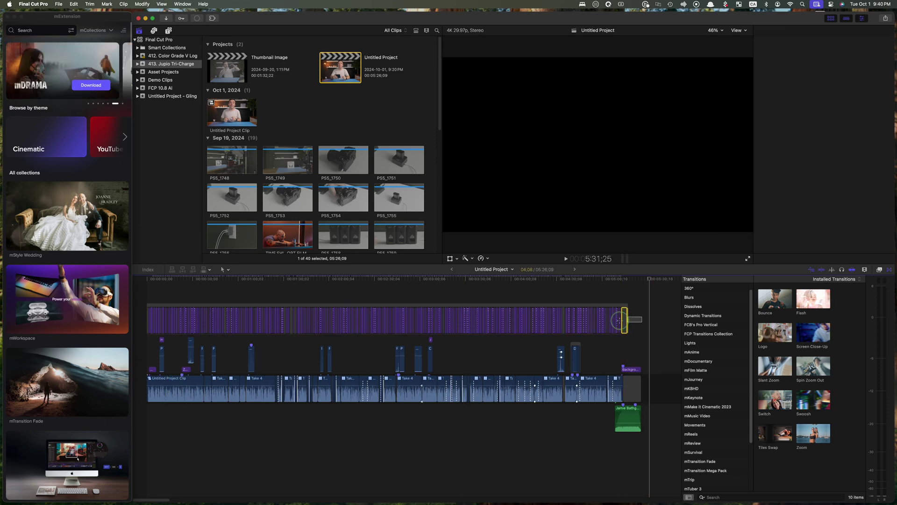
pyautogui.moveTo(618, 320); pyautogui.dragTo(138, 321)
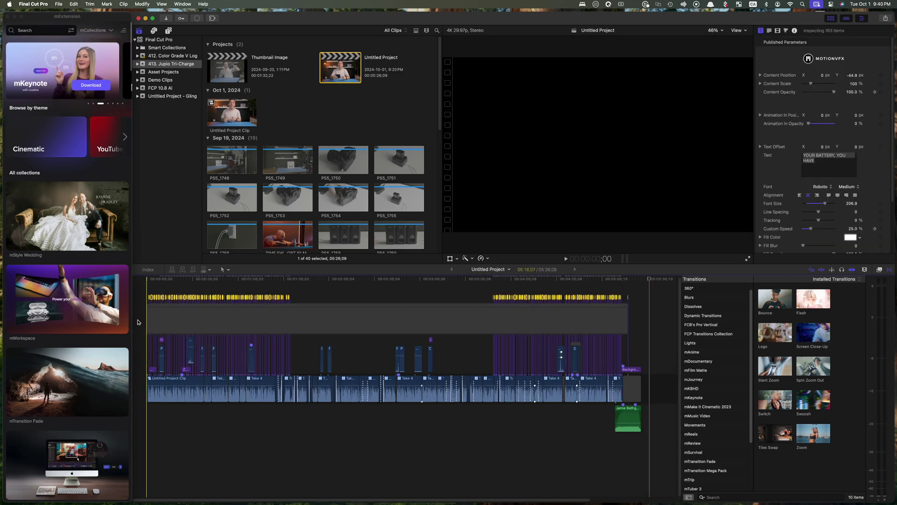